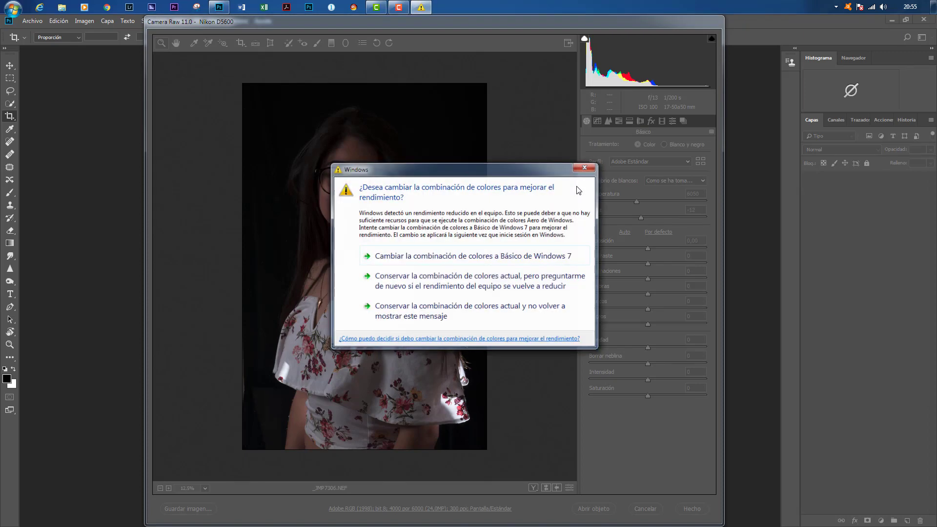
- Keep the current Windows colour scheme without showing the message again, and expand the Camera Raw window to full screen
click(428, 316)
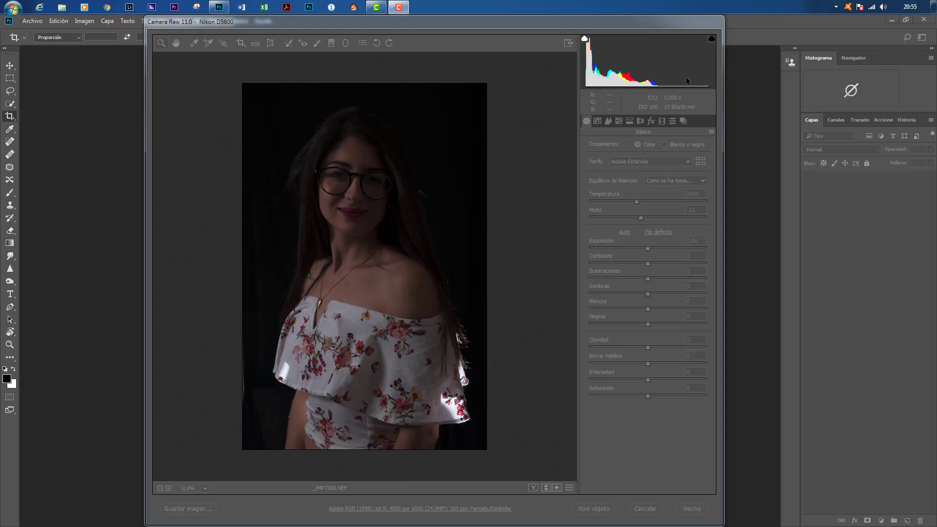
click(568, 44)
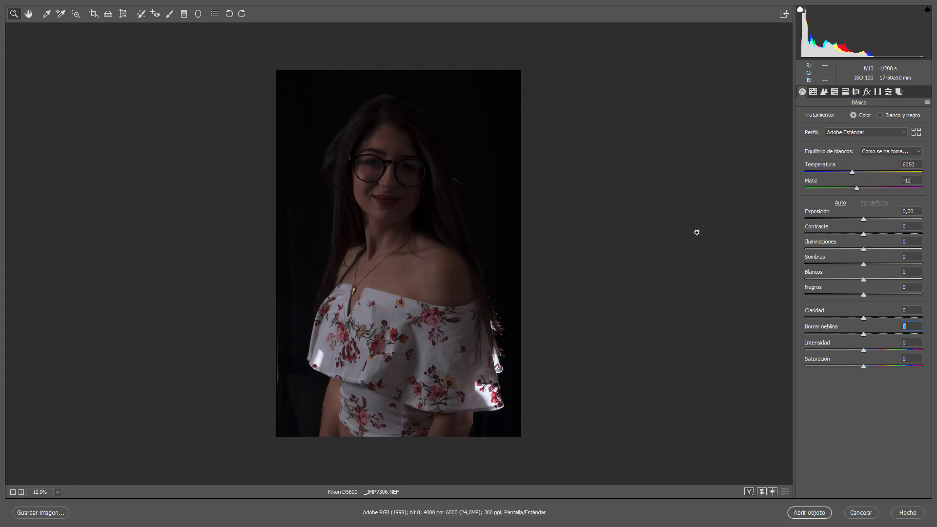
- Review the preset list and the process versions offered in the calibration settings, and return to the basic adjustments
click(889, 93)
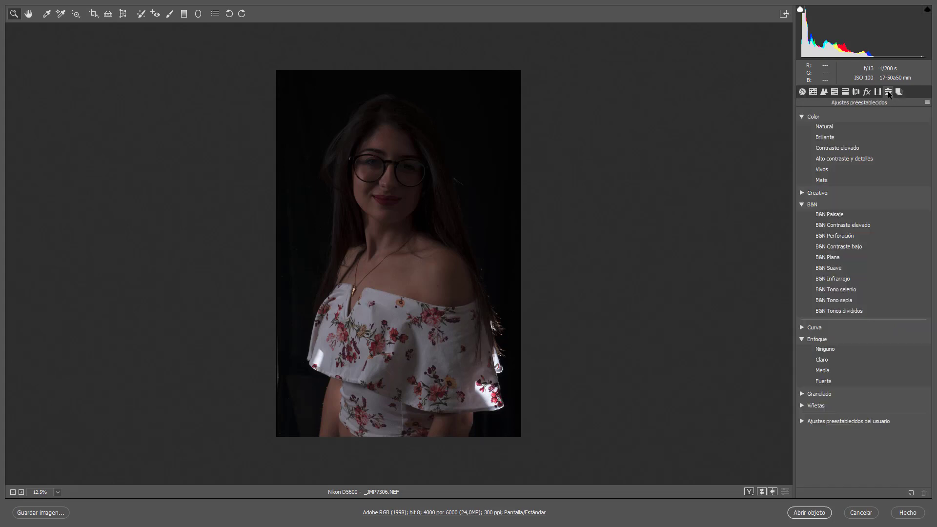
click(878, 92)
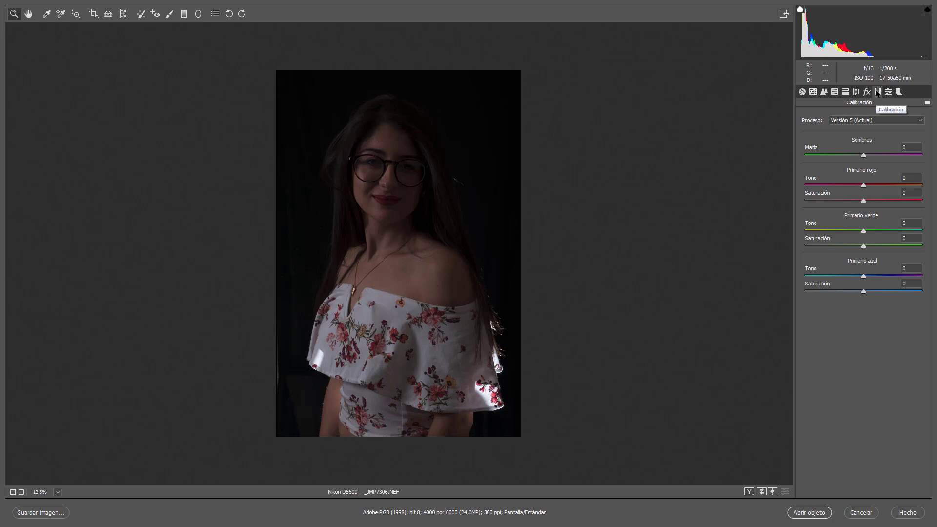
click(882, 122)
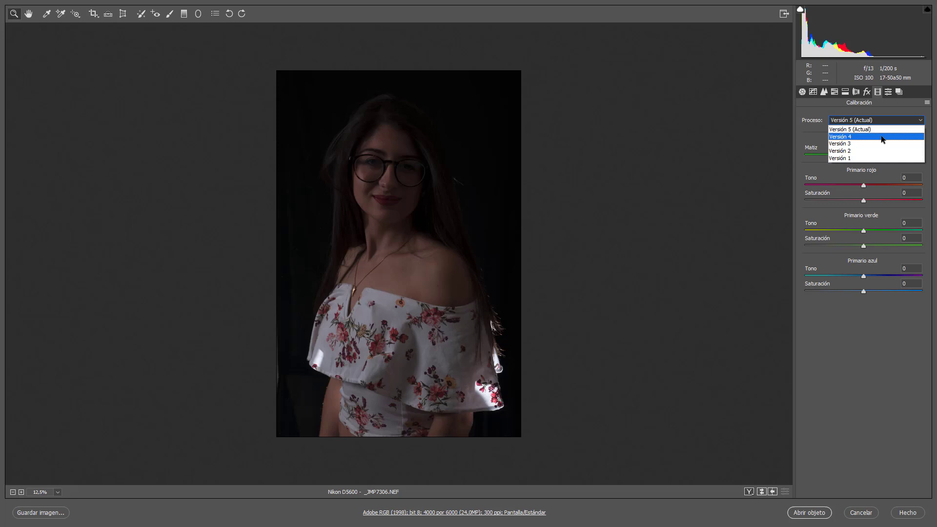
click(802, 92)
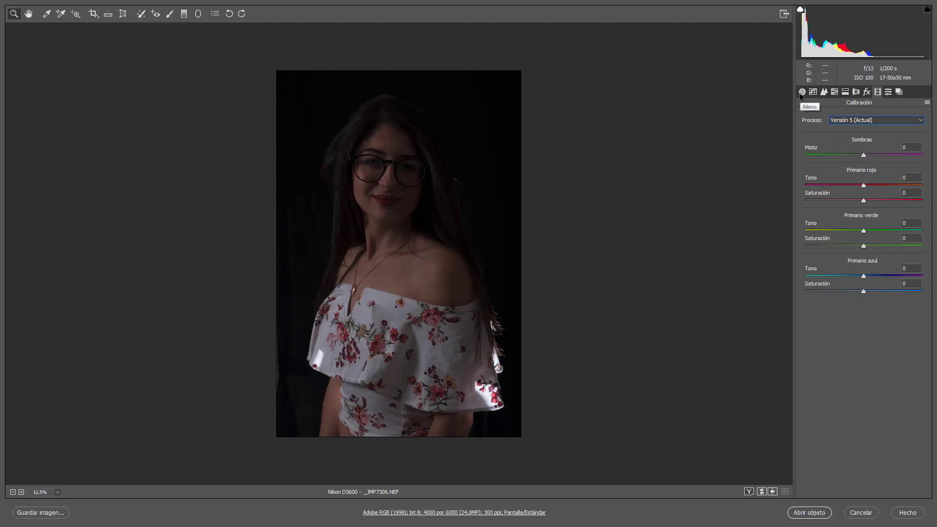
click(801, 92)
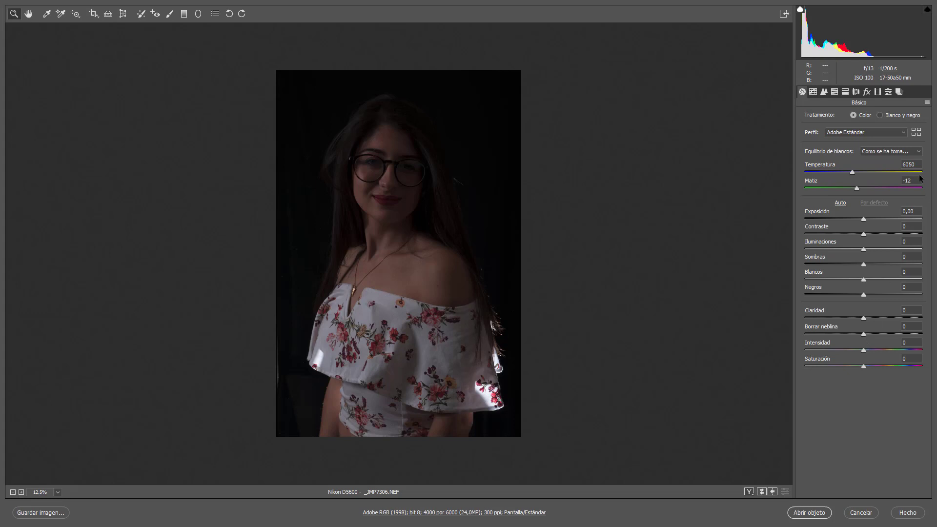
- Set the calibration process to Versión 4
click(878, 92)
click(869, 122)
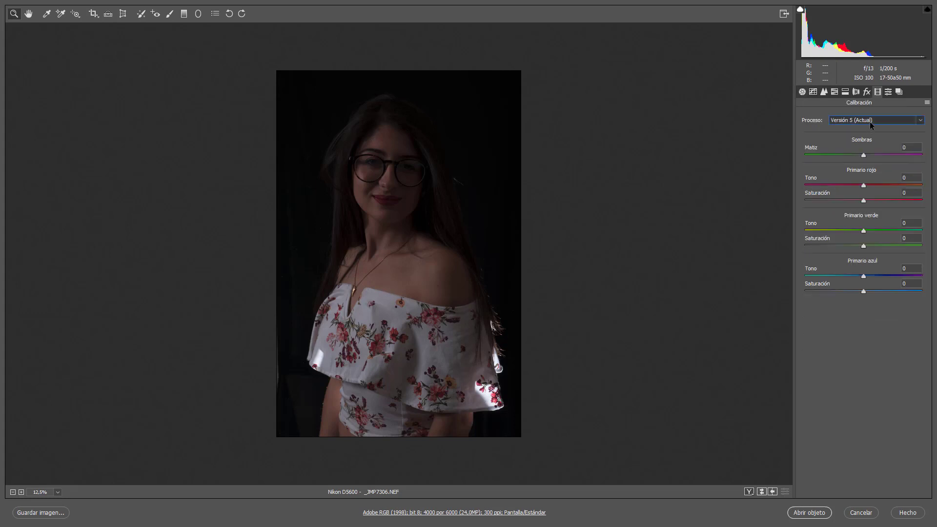
click(868, 135)
- Try the Borrar neblina adjustment on the portrait at -92 and at +90
click(802, 91)
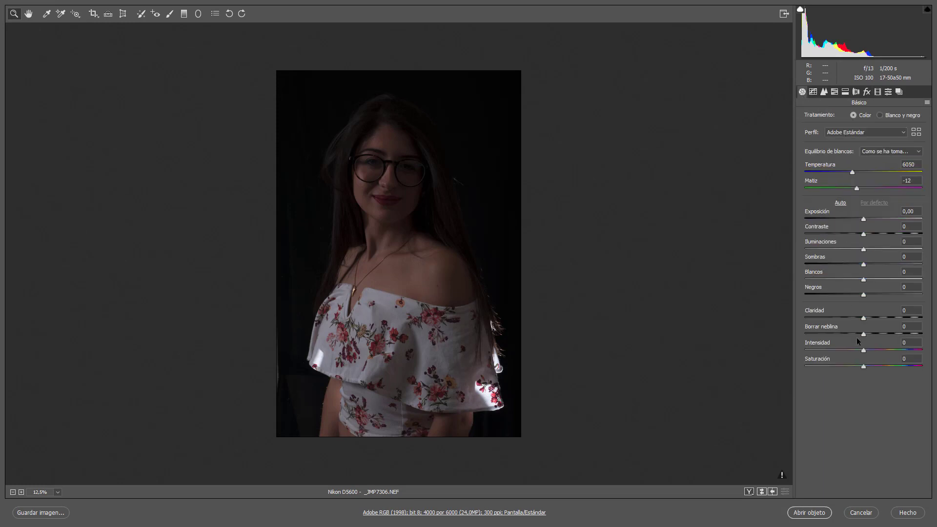
drag(864, 335, 810, 327)
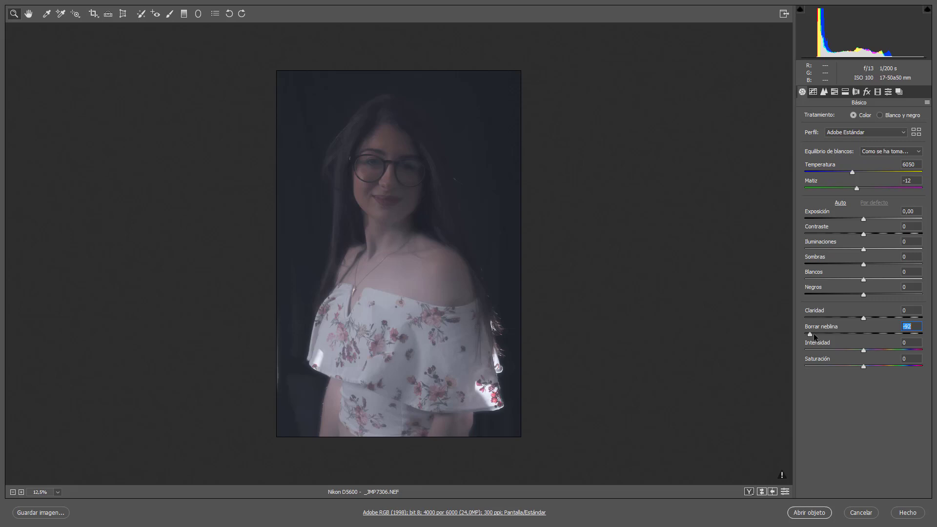
drag(811, 334, 919, 336)
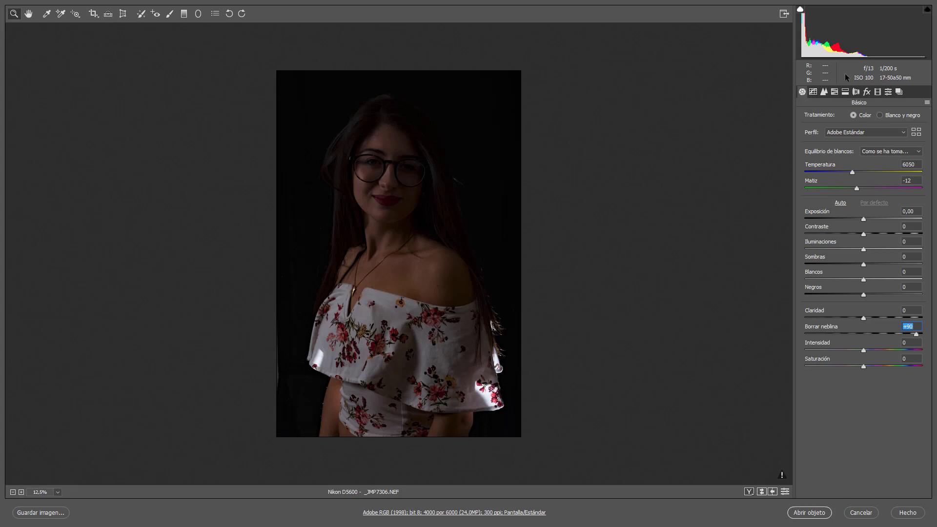
- Switch the calibration process to Versión 5 (Actual) and return to the basic adjustments to compare the haze effect
click(878, 92)
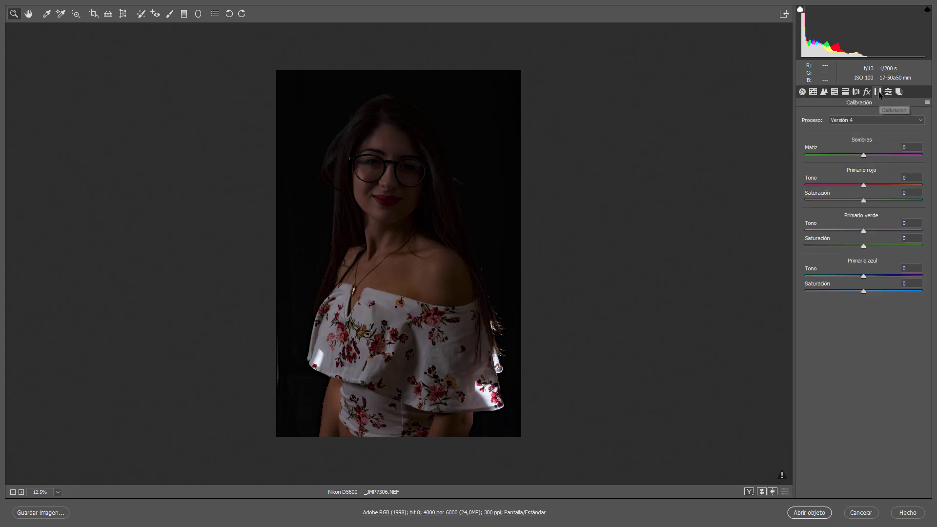
click(869, 121)
click(869, 129)
click(801, 92)
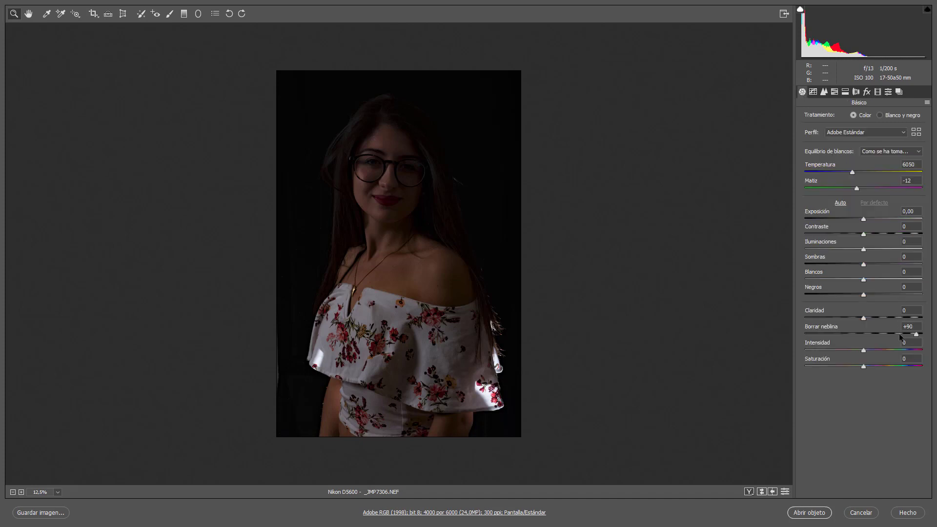
- Set the calibration process to Versión 4 and lower Borrar neblina to -83
click(878, 91)
click(878, 121)
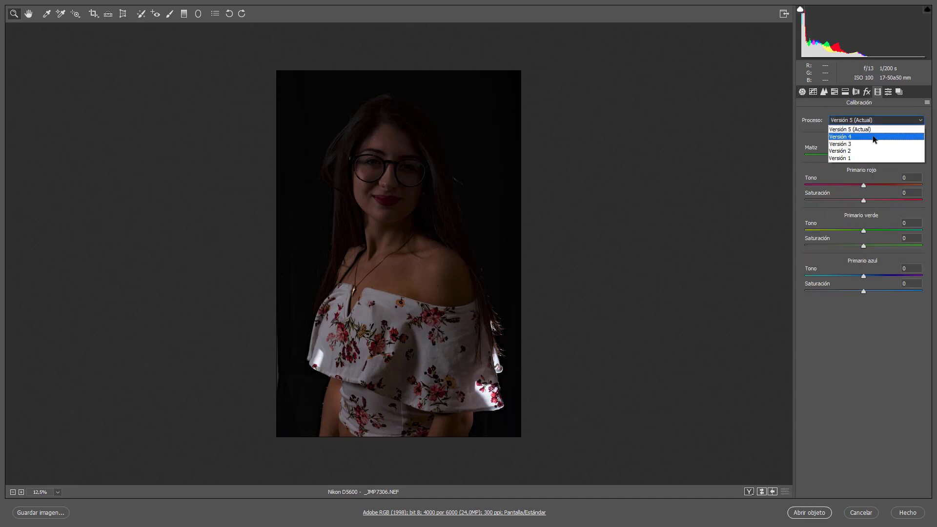
click(872, 136)
click(802, 92)
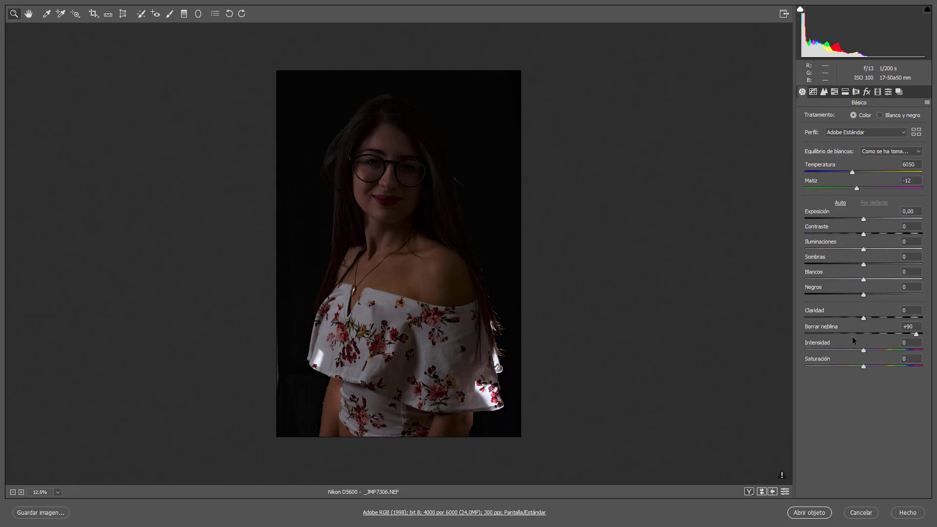
drag(916, 334, 815, 330)
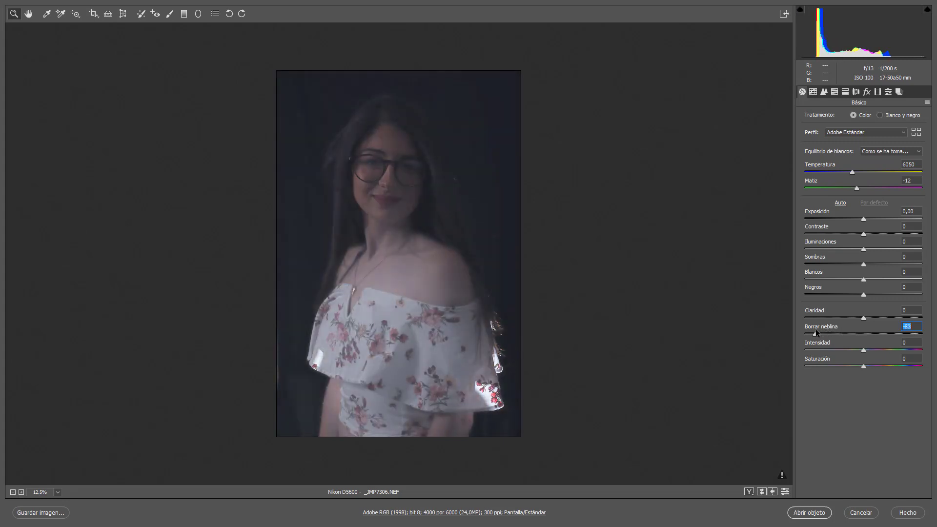
- Compare the negative haze effect by switching the process to Versión 5 (Actual) and back to Versión 4
click(878, 92)
click(876, 120)
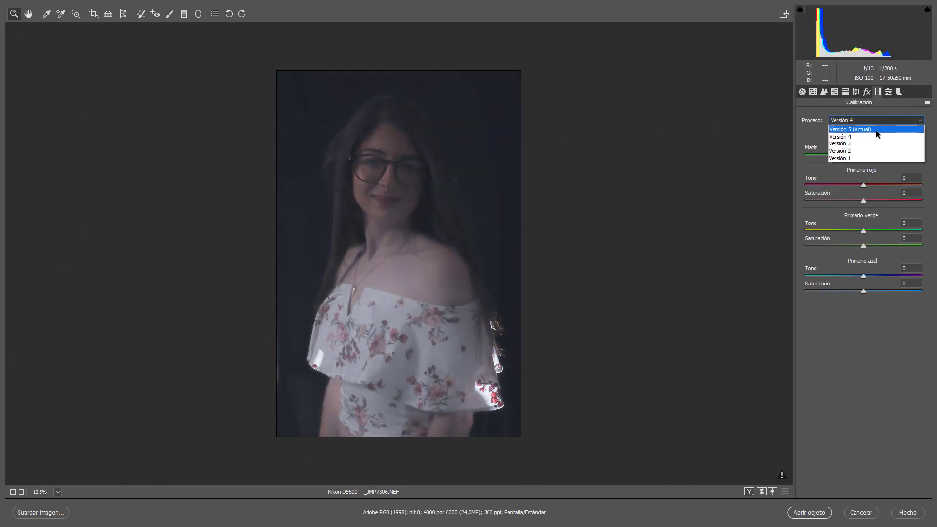
click(876, 129)
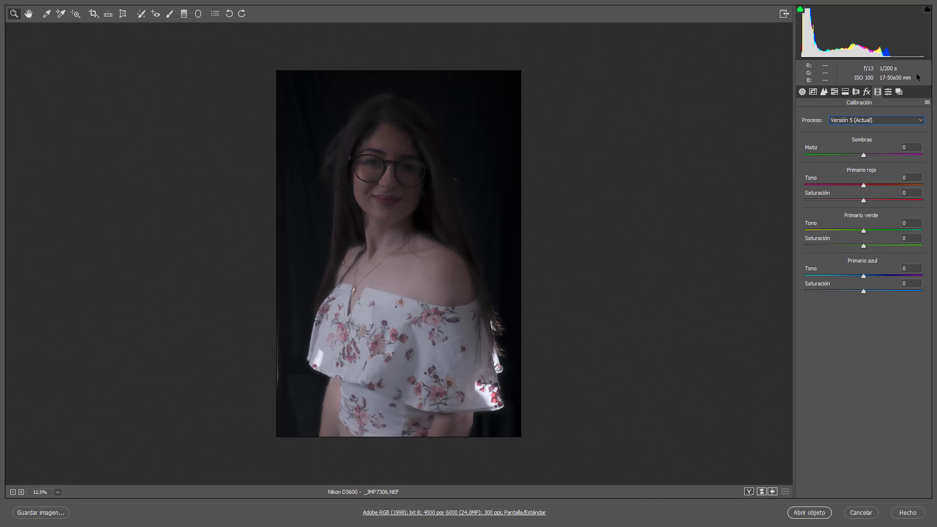
click(872, 120)
click(868, 135)
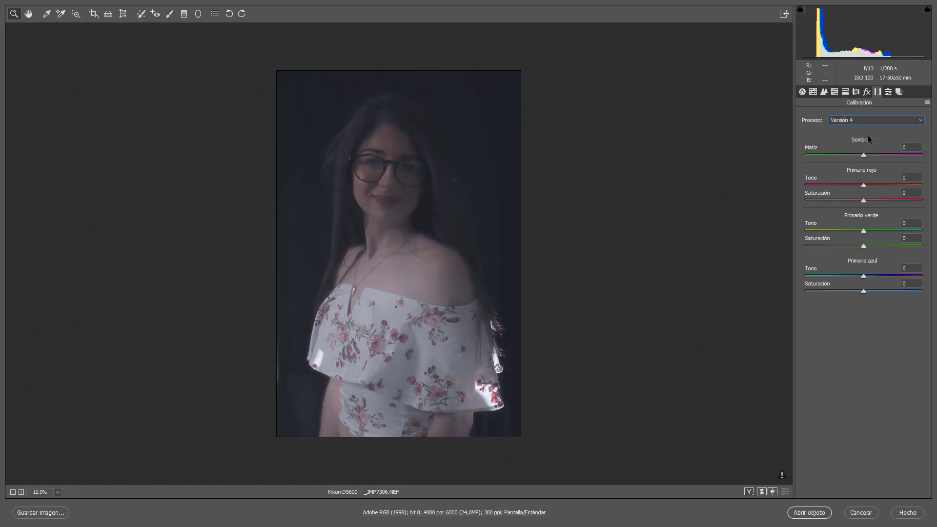
- Reset Borrar neblina to 0 in the basic adjustments
click(801, 92)
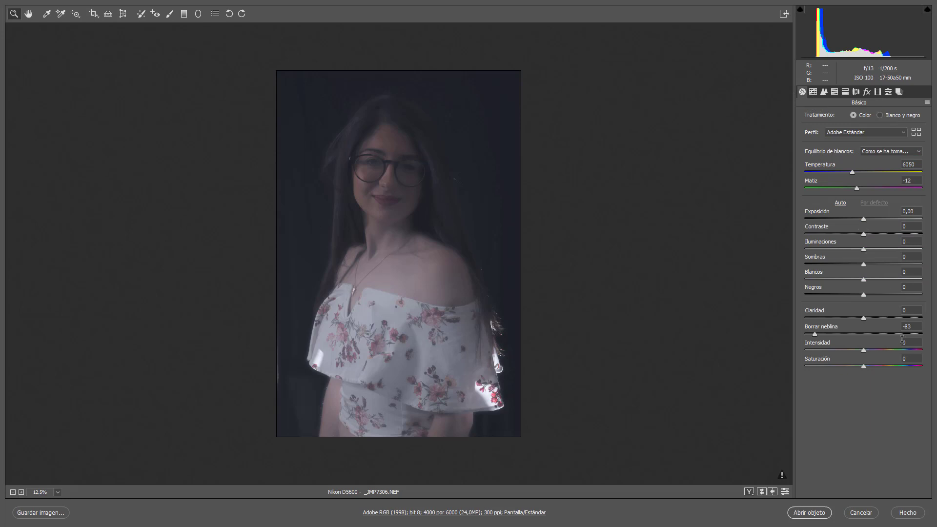
click(865, 334)
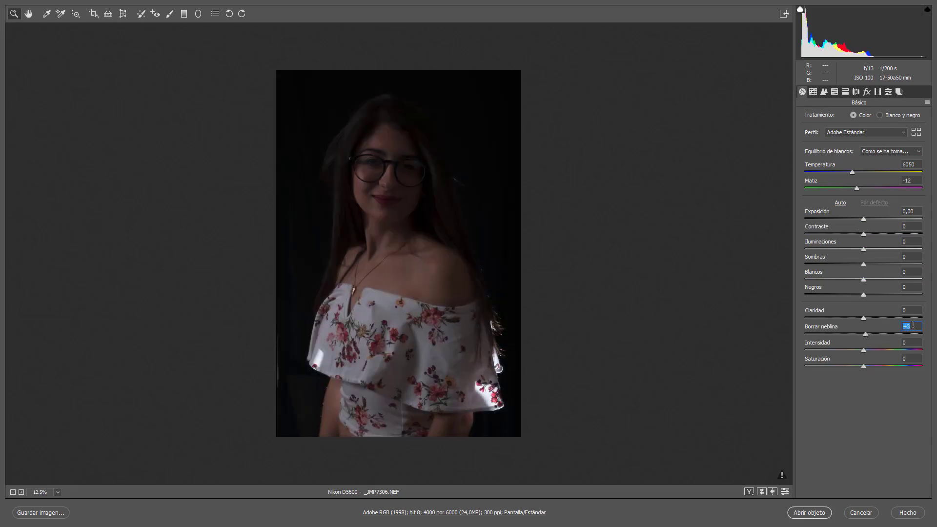
text(0)
- Set the process to Versión 5 (Actual) with Borrar neblina at 0 and return to the basic adjustments
click(878, 93)
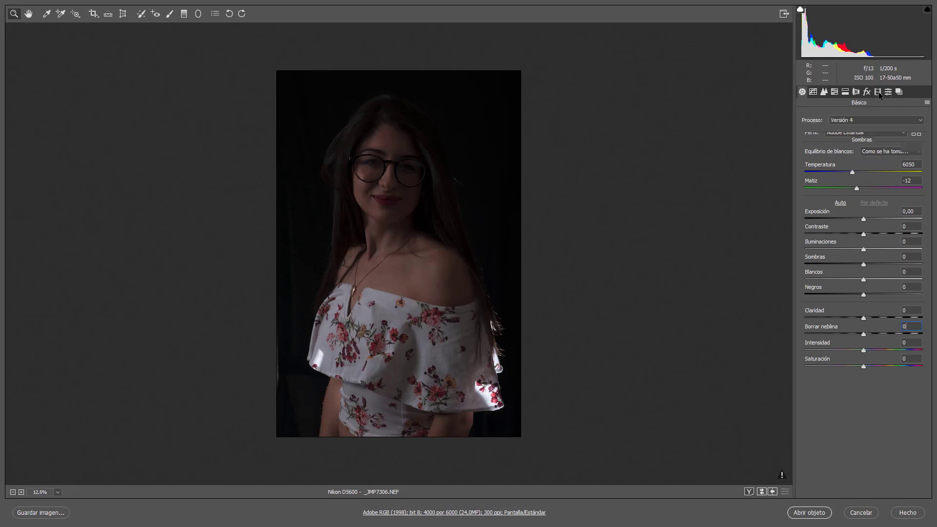
click(875, 121)
click(874, 129)
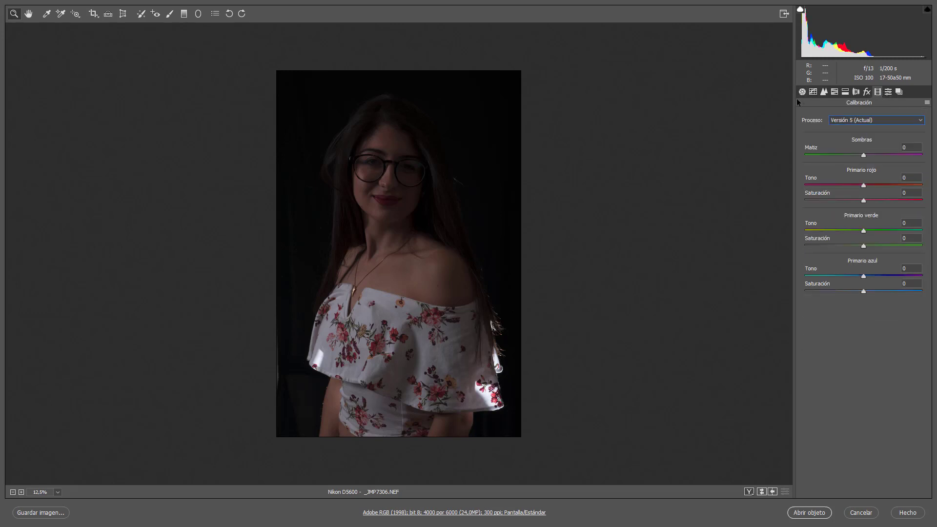
click(802, 93)
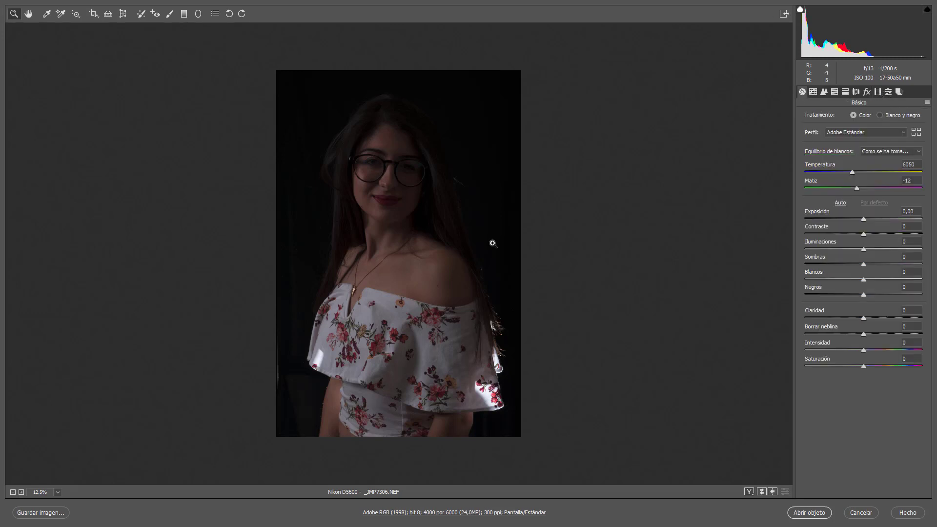
- Choose Versión 4 as the calibration process for the portrait and reopen the basic adjustments
click(878, 93)
click(875, 120)
click(873, 136)
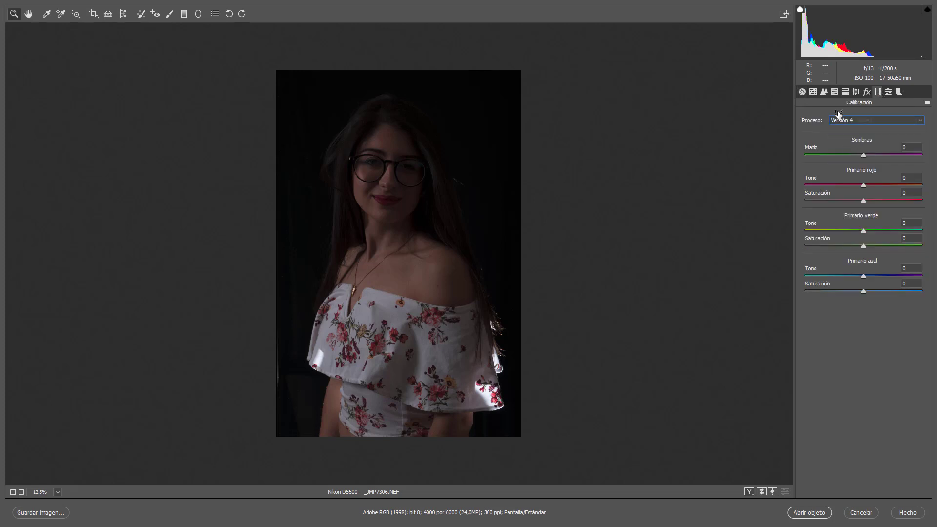
click(802, 92)
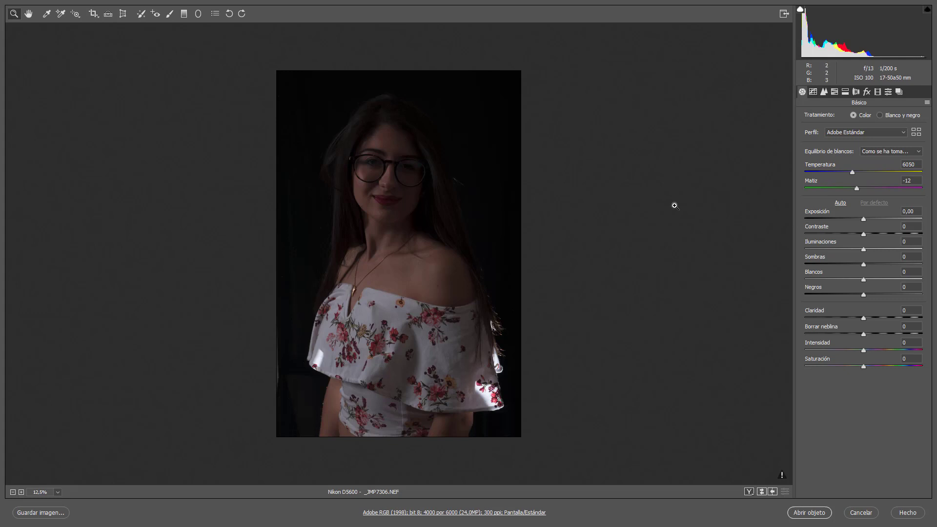
- Set Exposición to +1,90, Sombras to +57 and Negros to -50 to brighten the portrait while keeping the background dark
drag(864, 218, 887, 217)
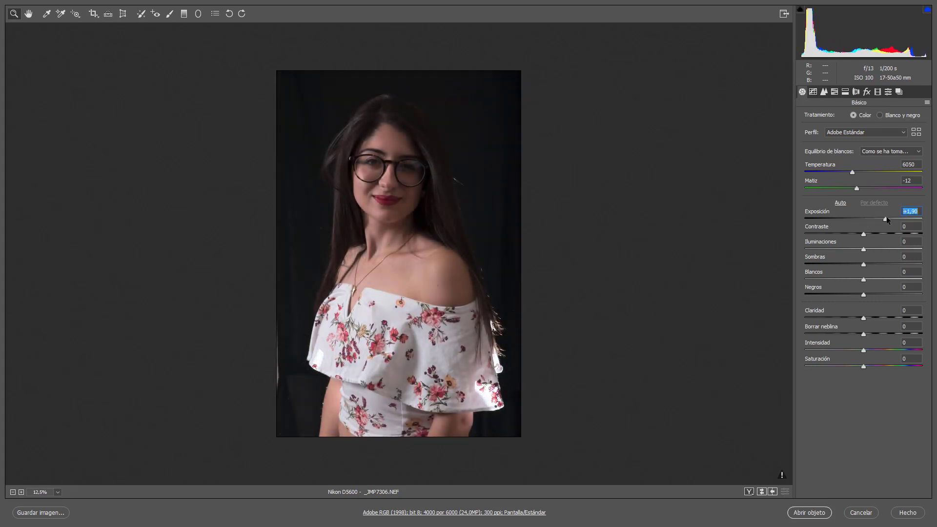
drag(863, 264, 896, 263)
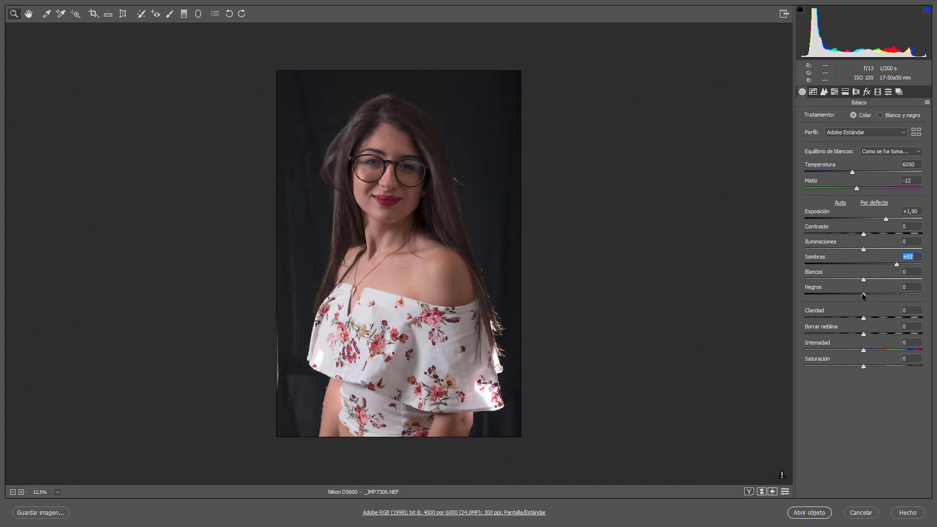
drag(863, 295, 835, 293)
- Try Borrar neblina at -18 with Contraste at about +13, and reset Contraste to 0
click(863, 335)
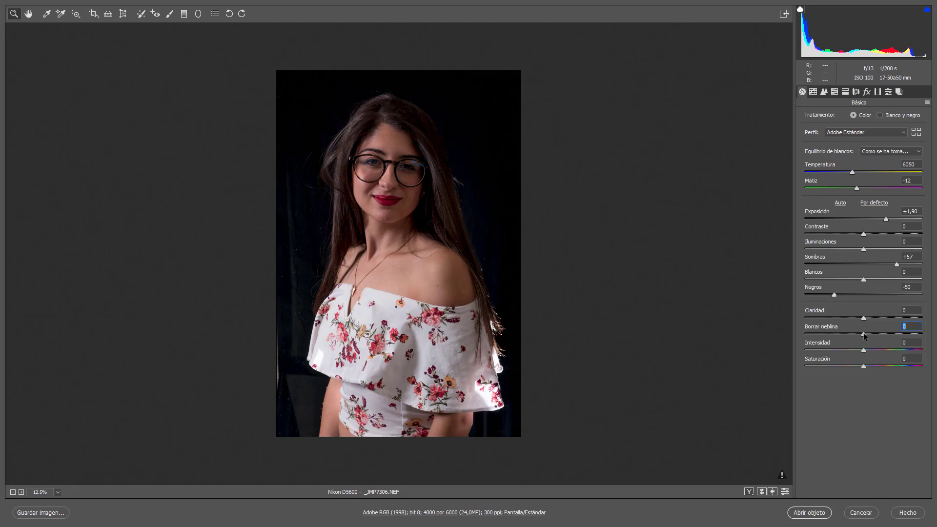
drag(863, 336, 863, 333)
drag(863, 334, 854, 332)
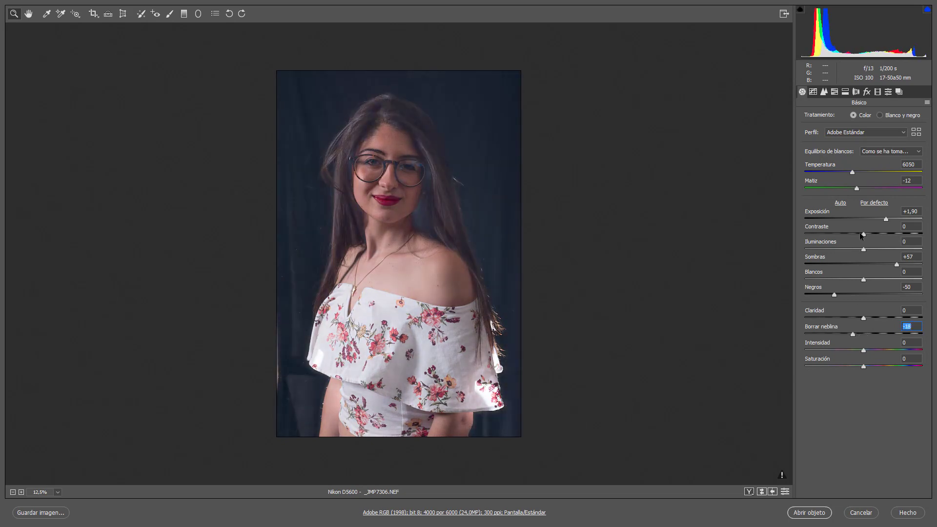
mouse_move(863, 234)
mouse_down()
mouse_move(896, 233)
mouse_move(876, 235)
mouse_up()
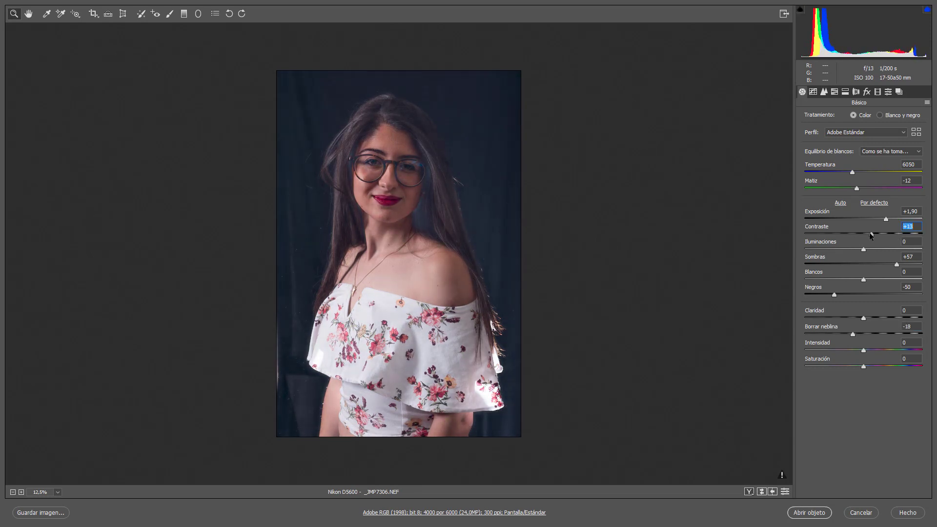
double_click(877, 233)
- Set Claridad to +10, Borrar neblina to -8 and Negros to -71, and lower Intensidad slightly
drag(847, 332, 823, 294)
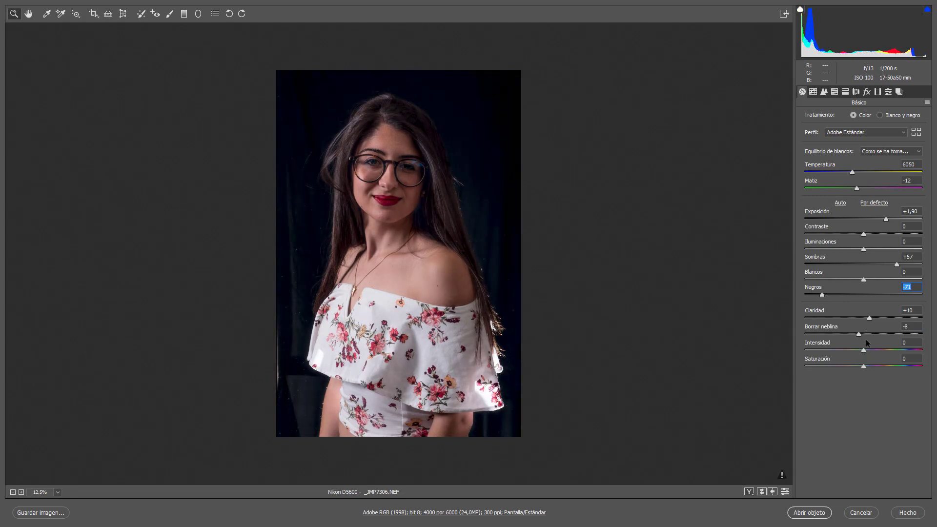
mouse_move(864, 351)
mouse_down()
mouse_move(863, 369)
mouse_move(860, 352)
mouse_up()
- Try a diagonal graduated filter across the portrait with Exposición +1,00, Sombras -4 and Negros -34, and delete it
click(183, 13)
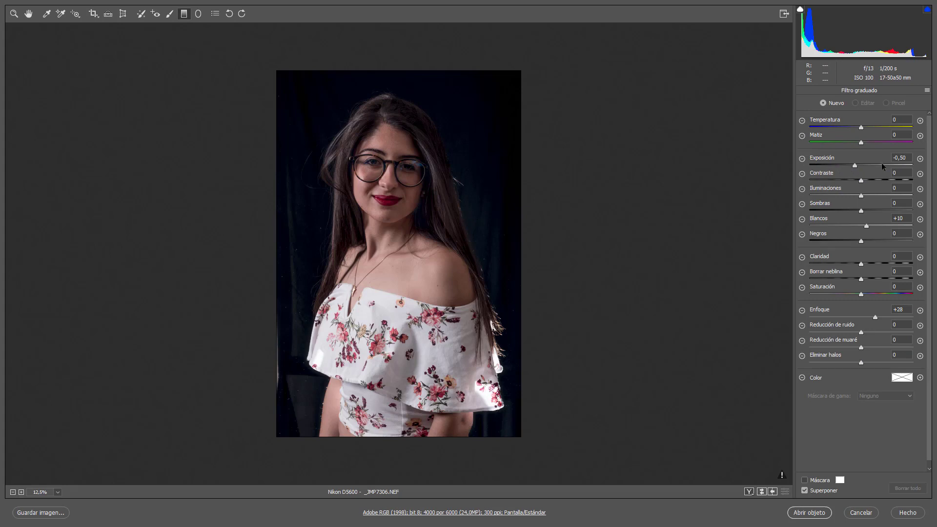
click(920, 159)
drag(286, 86, 513, 221)
drag(861, 241, 859, 212)
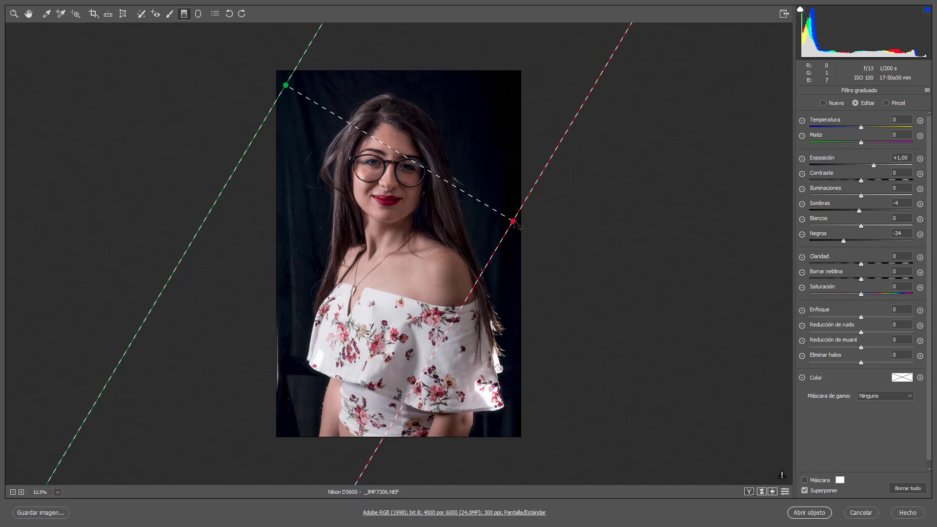
key(Delete)
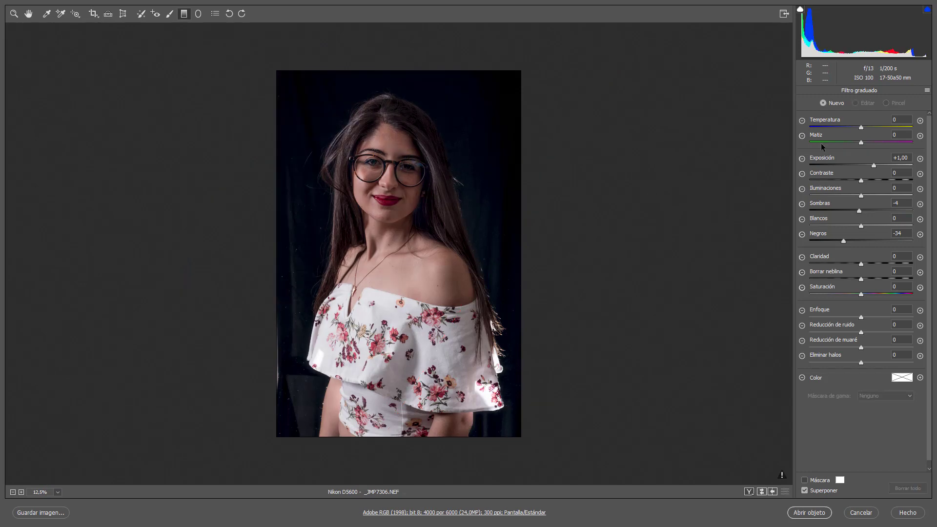
- Leave the graduated filter and change the calibration process to Versión 5 (Actual)
click(15, 14)
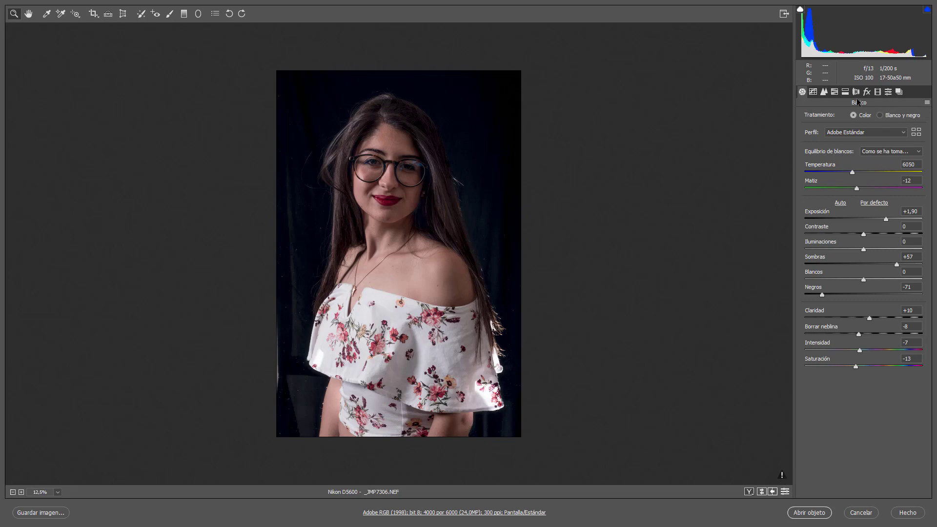
click(877, 92)
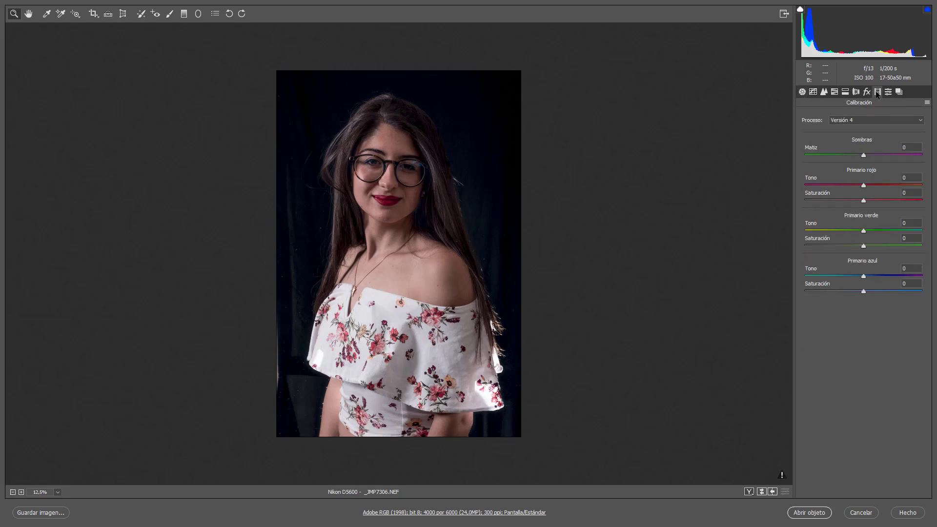
click(879, 121)
click(873, 127)
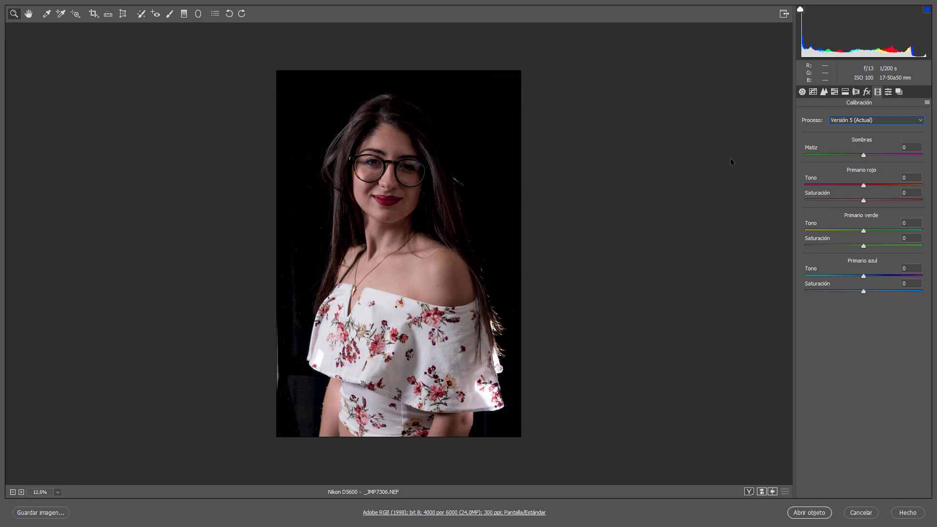
- In the basic adjustments, set Borrar neblina to -38, Contraste to +19, Claridad to +21 and Iluminaciones to -51
click(801, 92)
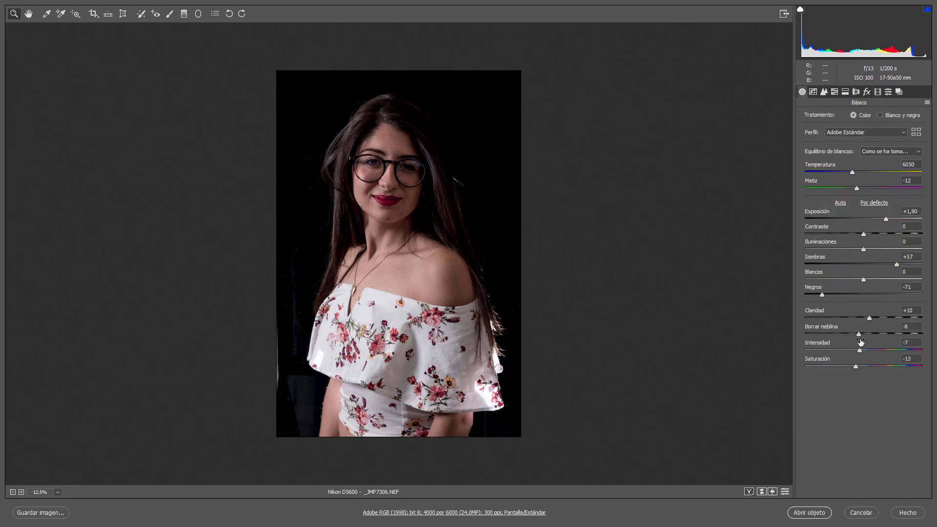
drag(859, 334, 840, 332)
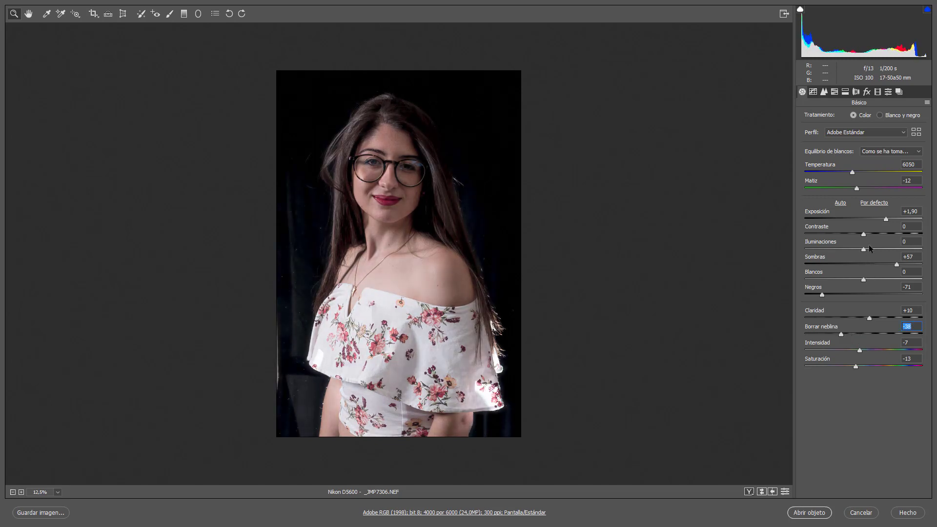
drag(864, 248, 874, 228)
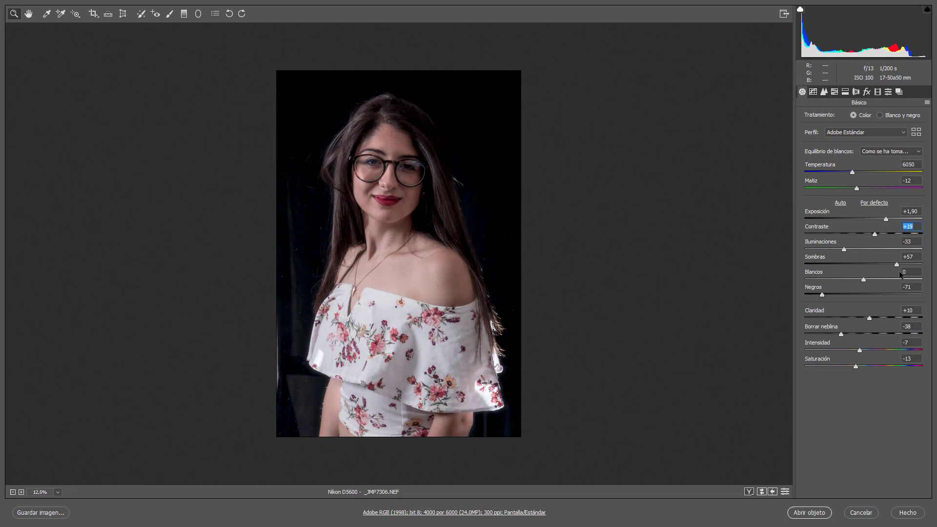
drag(877, 315, 877, 315)
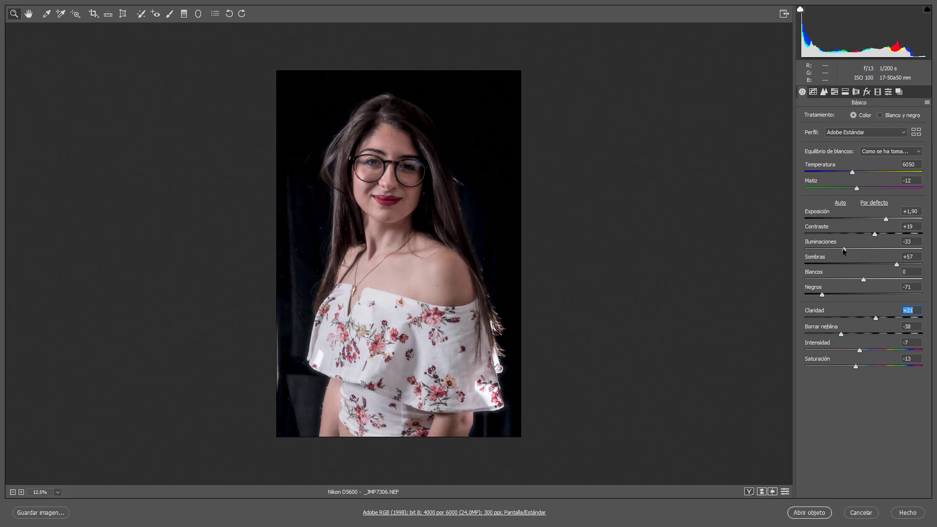
drag(844, 250, 834, 250)
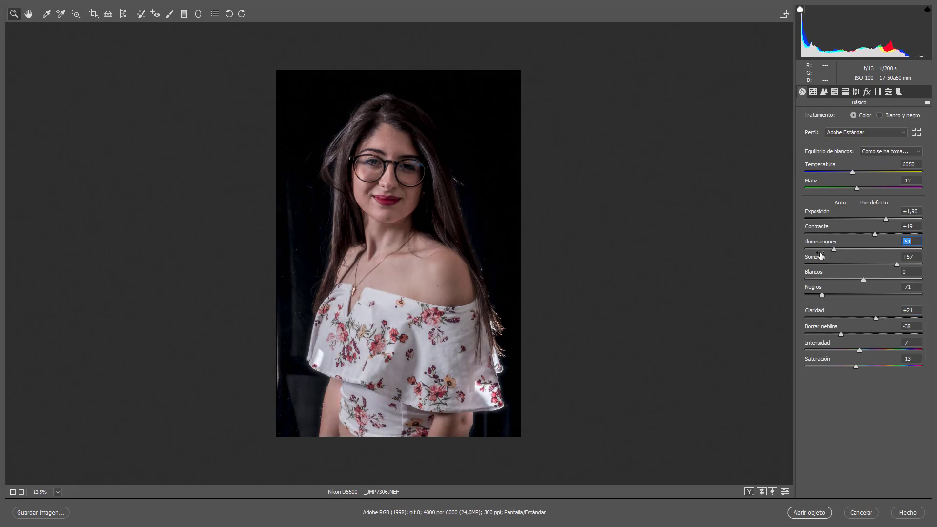
- Try process Versión 4 with the same basic adjustments for comparison, and return the portrait to Versión 5 (Actual)
click(878, 92)
click(869, 120)
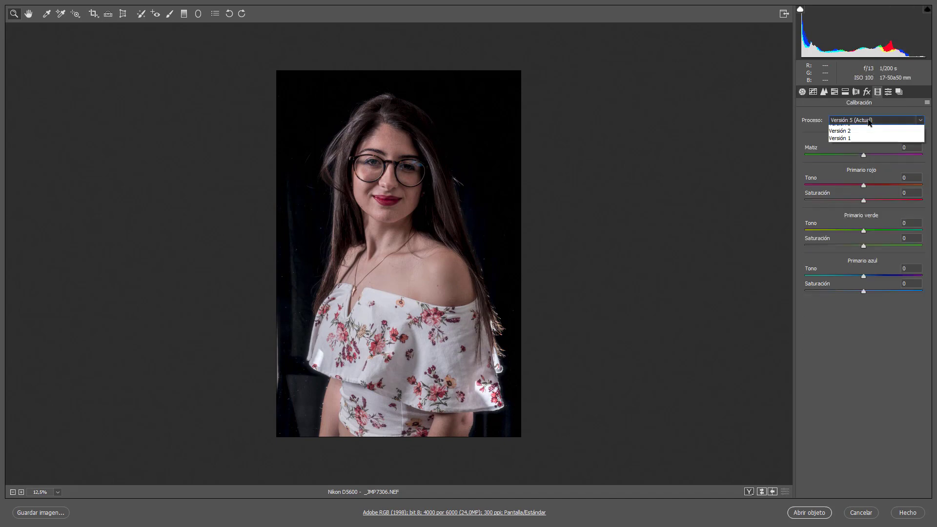
click(849, 133)
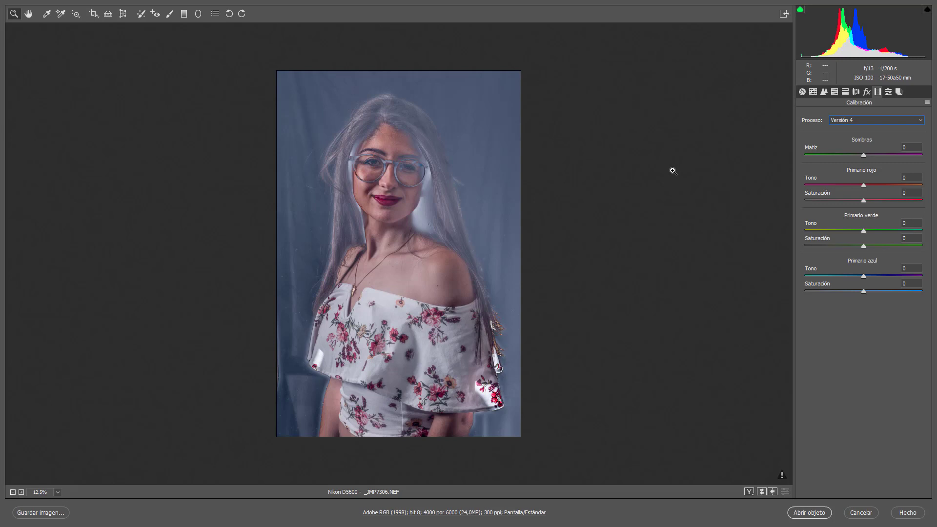
click(802, 92)
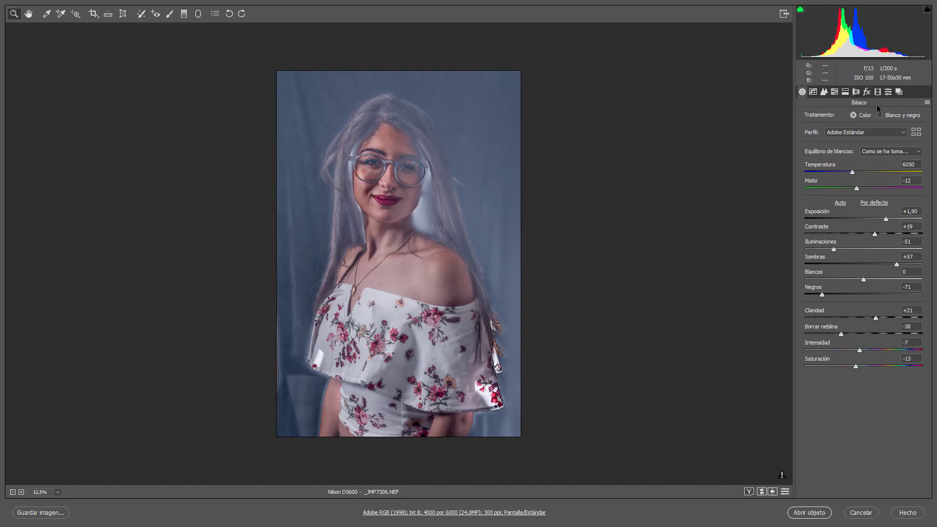
click(878, 91)
click(874, 121)
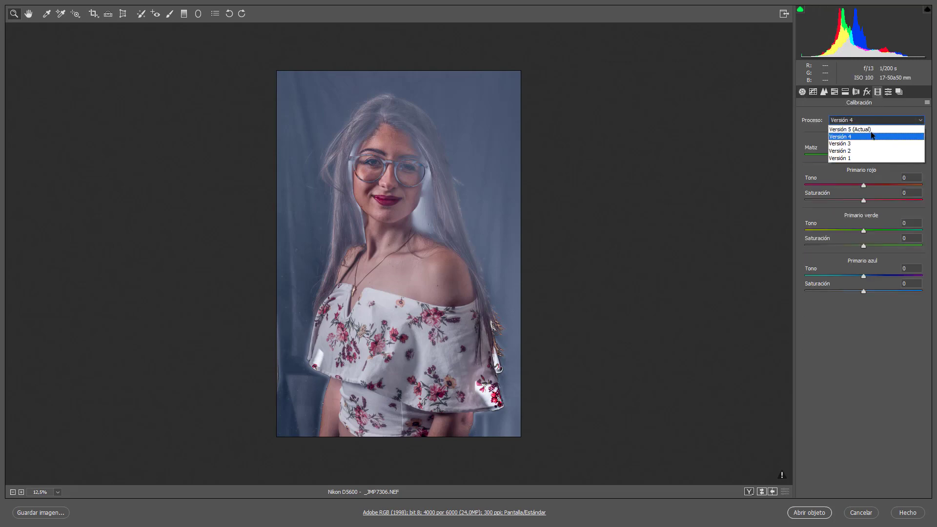
click(859, 129)
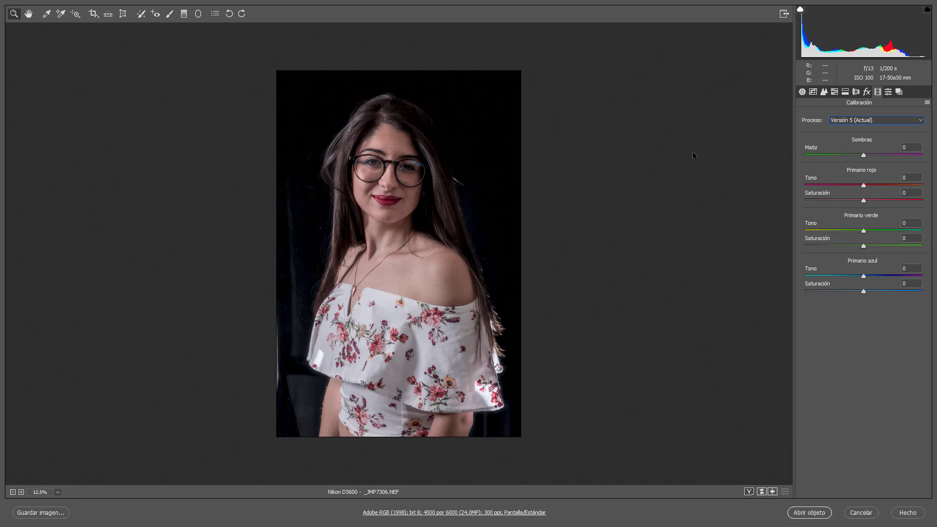
click(802, 92)
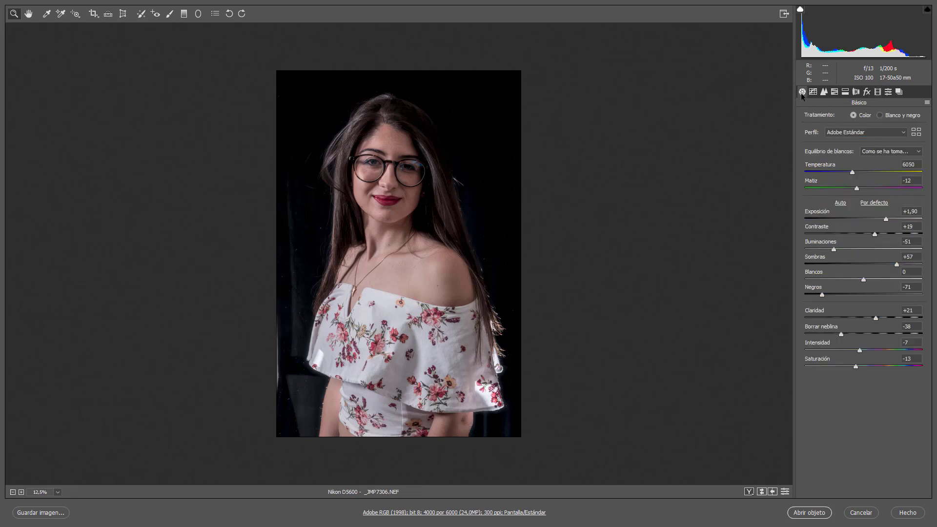